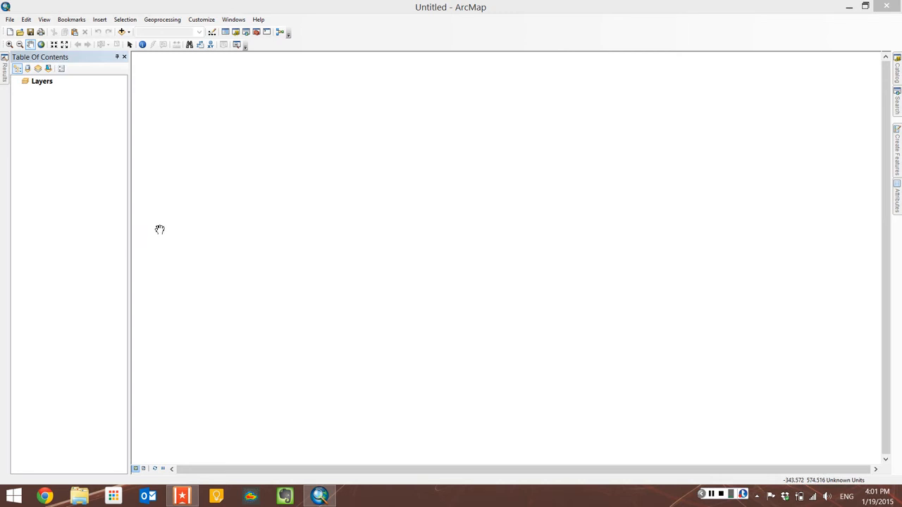
left_click(10, 21)
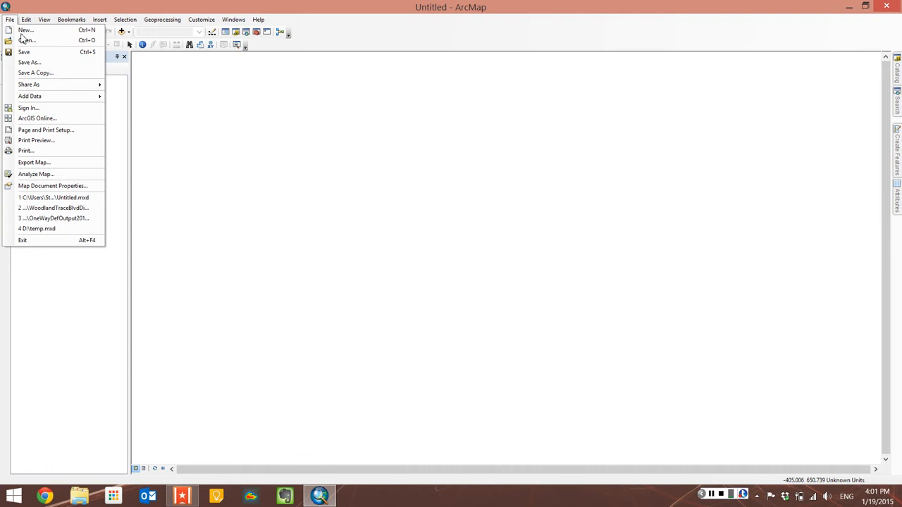
left_click(26, 42)
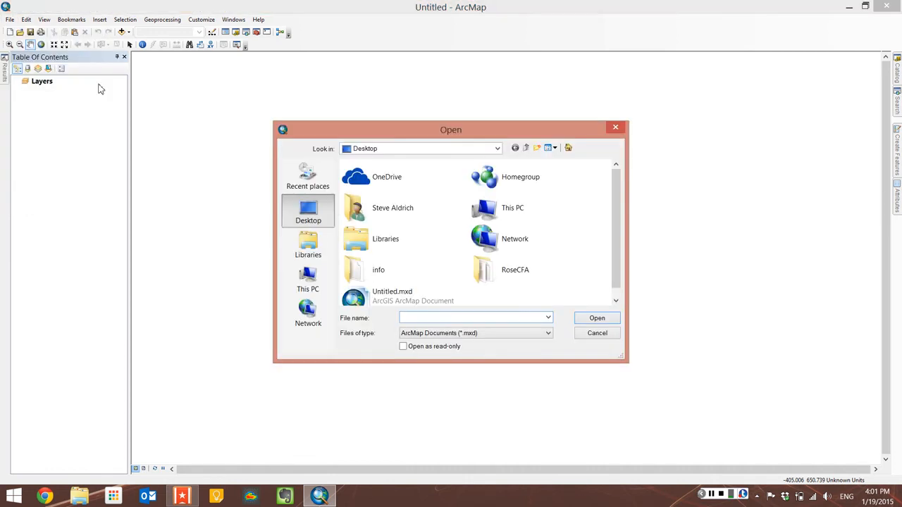
left_click(414, 308)
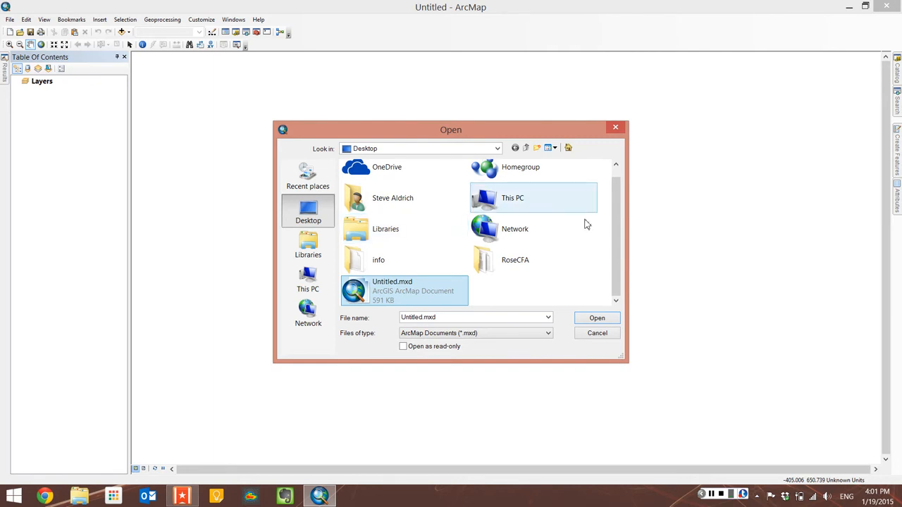
left_click(618, 338)
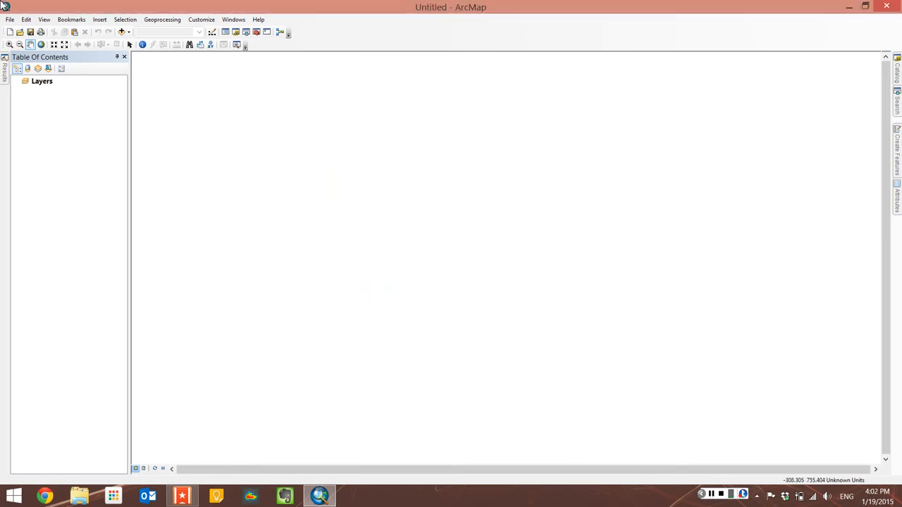
left_click(10, 19)
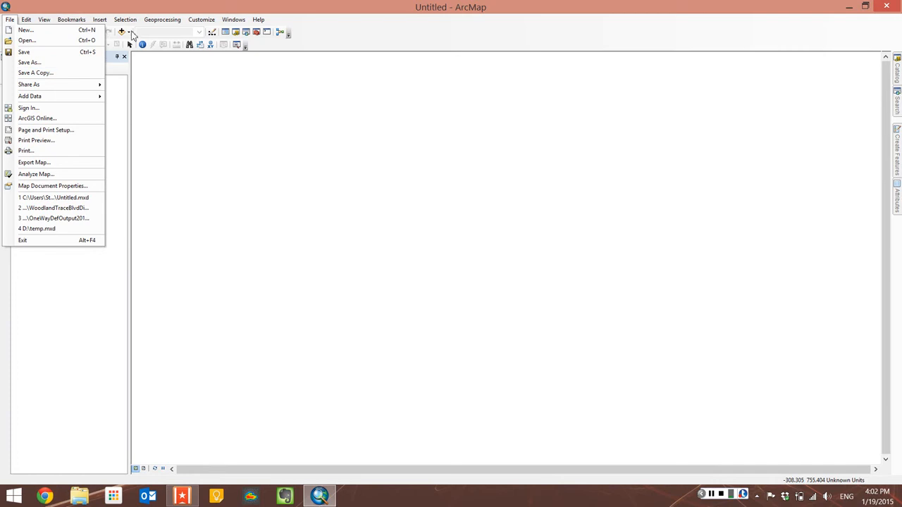
left_click(201, 114)
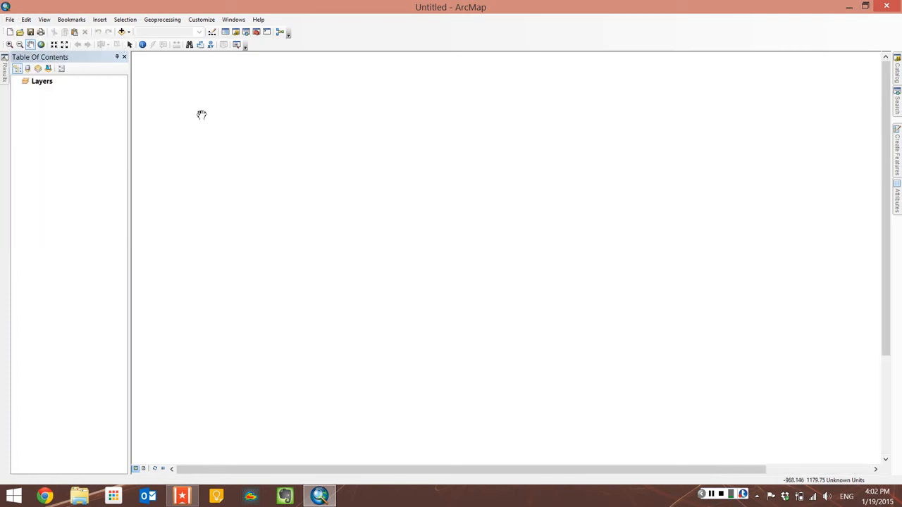
left_click(122, 33)
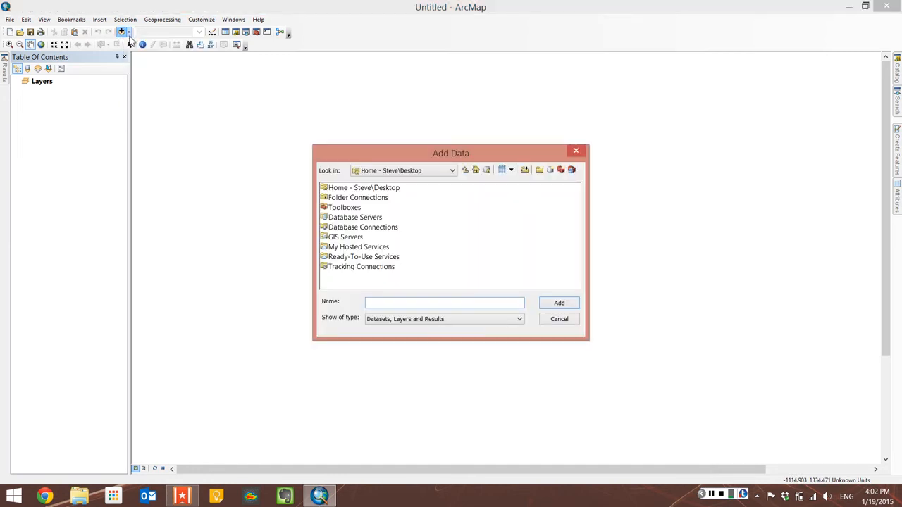
left_click(575, 151)
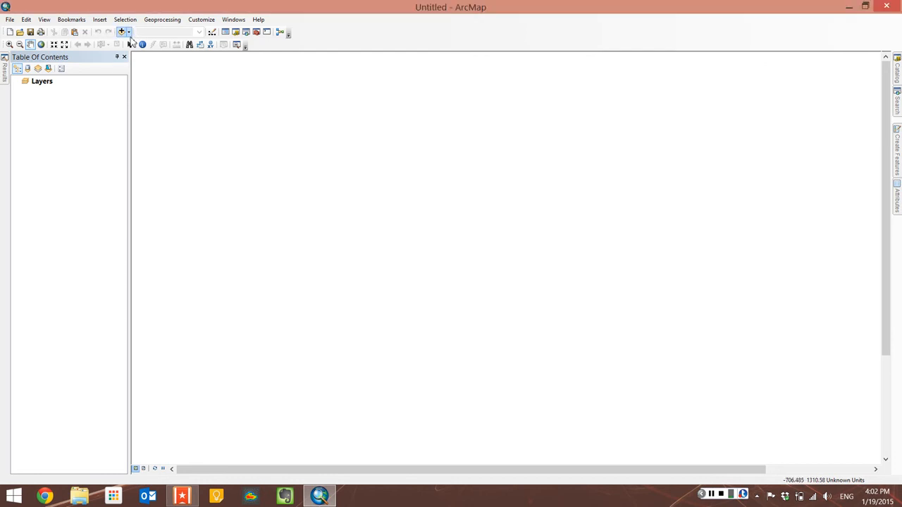
Step: Start adding data to the map and browse to the Folder Connections location
left_click(128, 32)
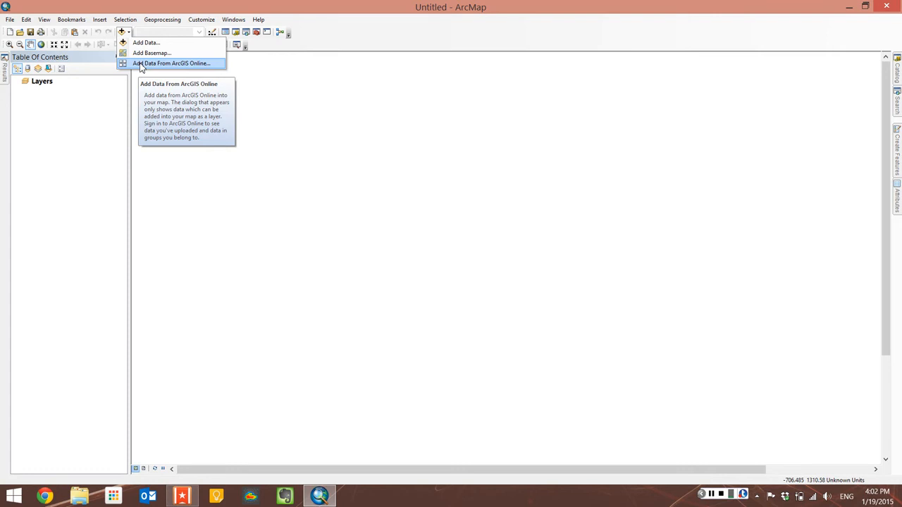
left_click(124, 33)
left_click(125, 34)
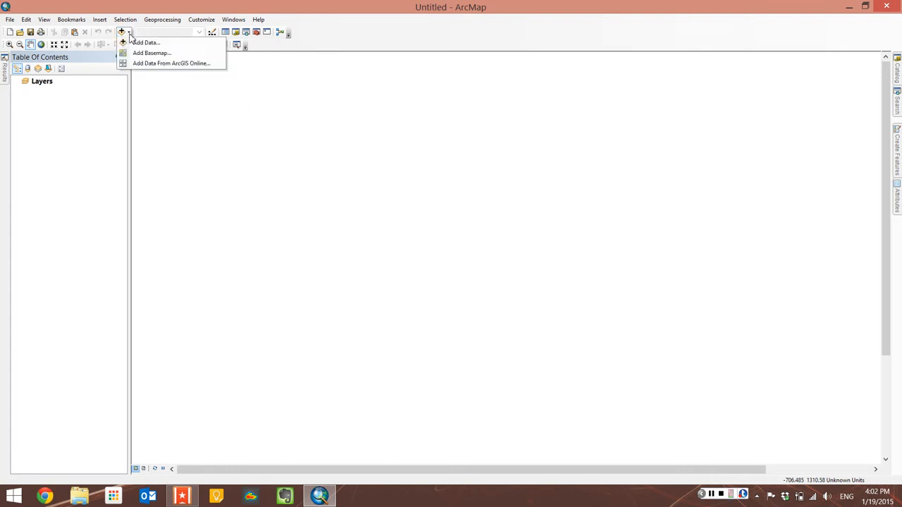
left_click(138, 44)
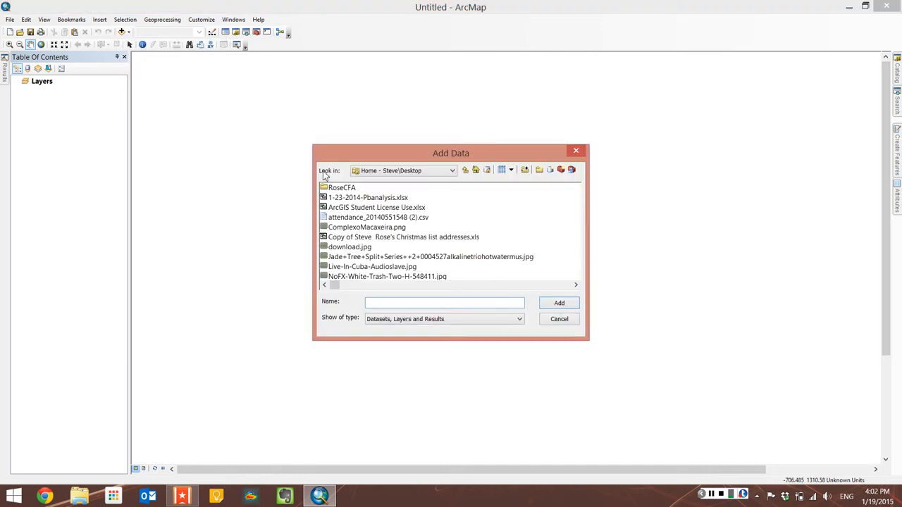
left_click(402, 170)
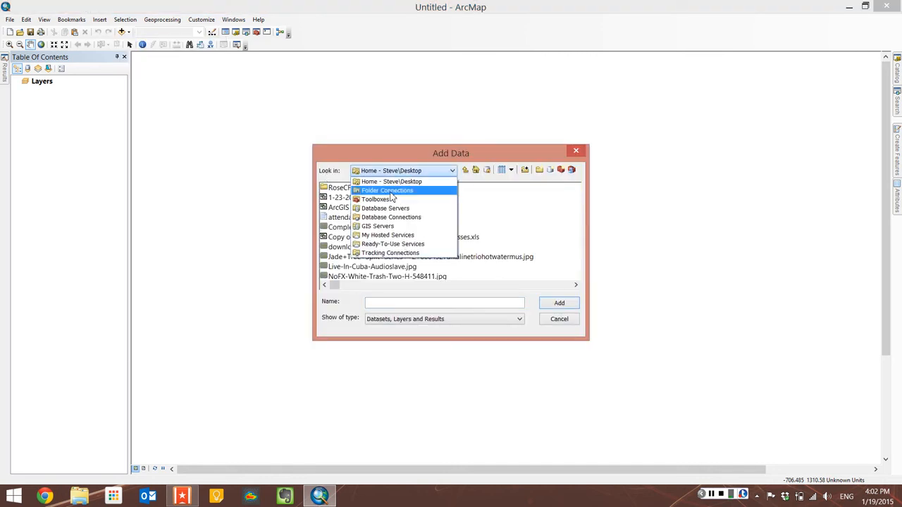
left_click(390, 192)
left_click(394, 170)
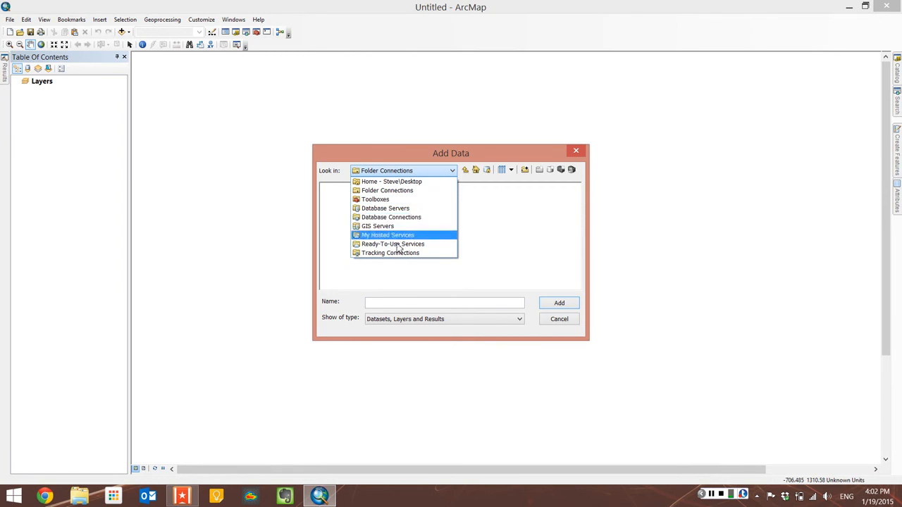
left_click(373, 193)
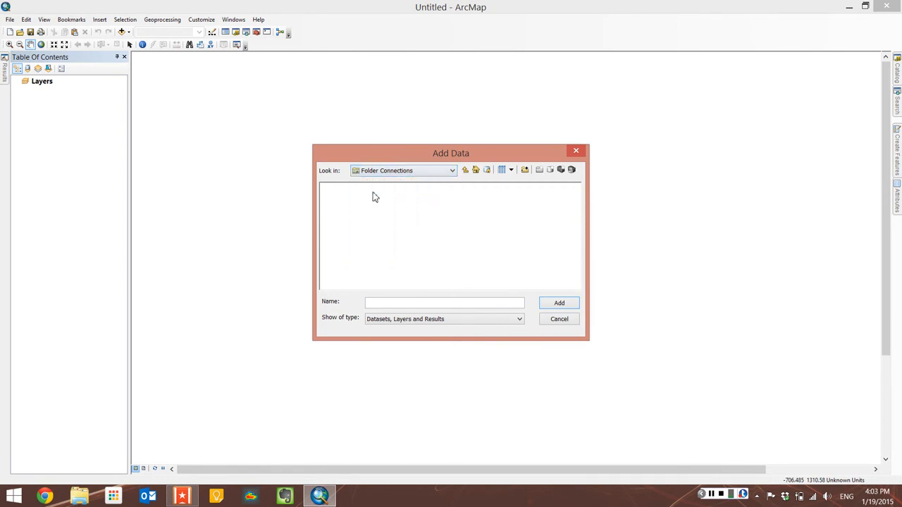
Step: Create a folder connection to the Data2 (D:) drive
left_click(524, 173)
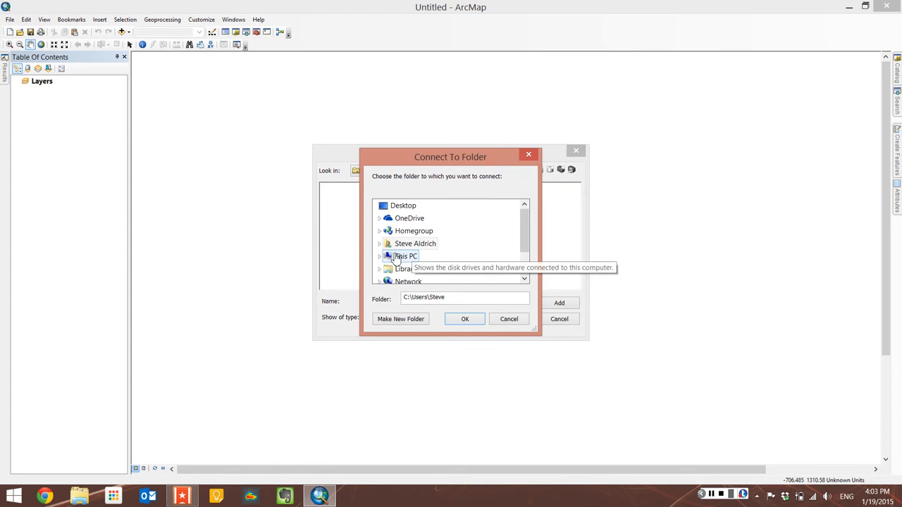
left_click(528, 154)
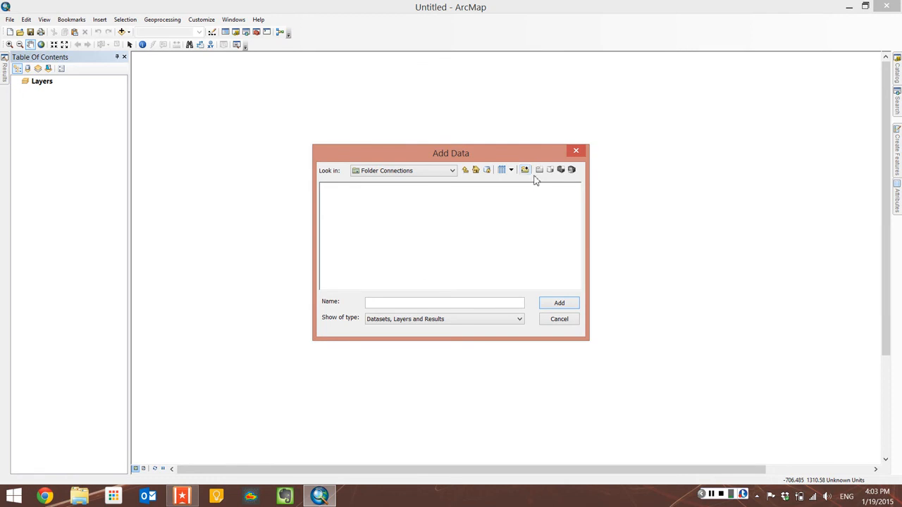
left_click(525, 170)
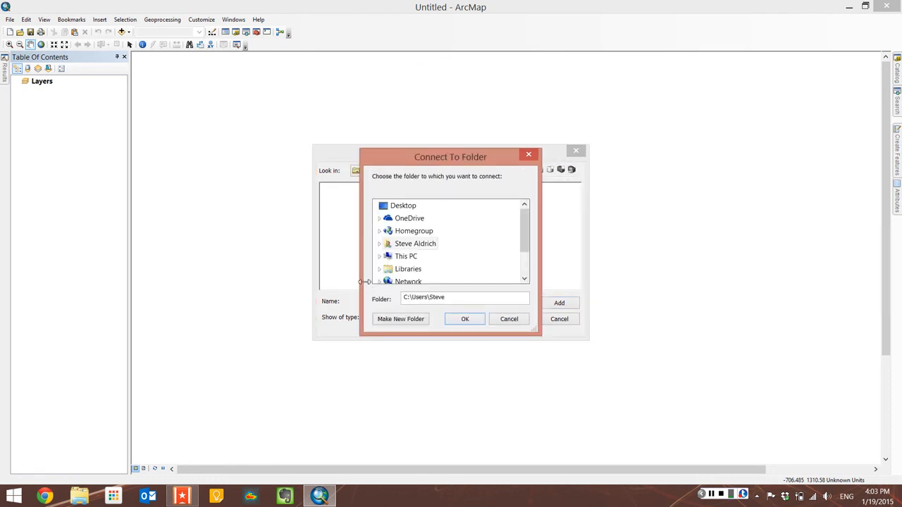
left_click(381, 265)
scroll(394, 257, "down", 3)
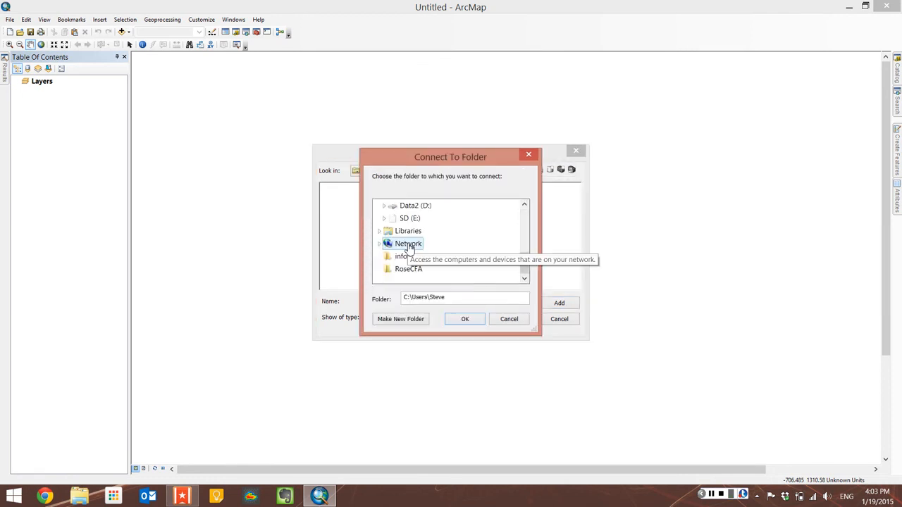
left_click(419, 209)
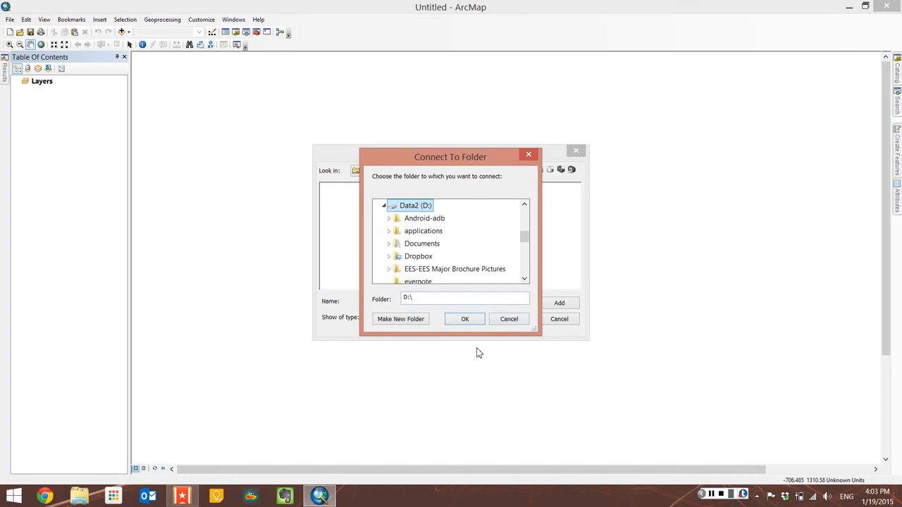
left_click(465, 319)
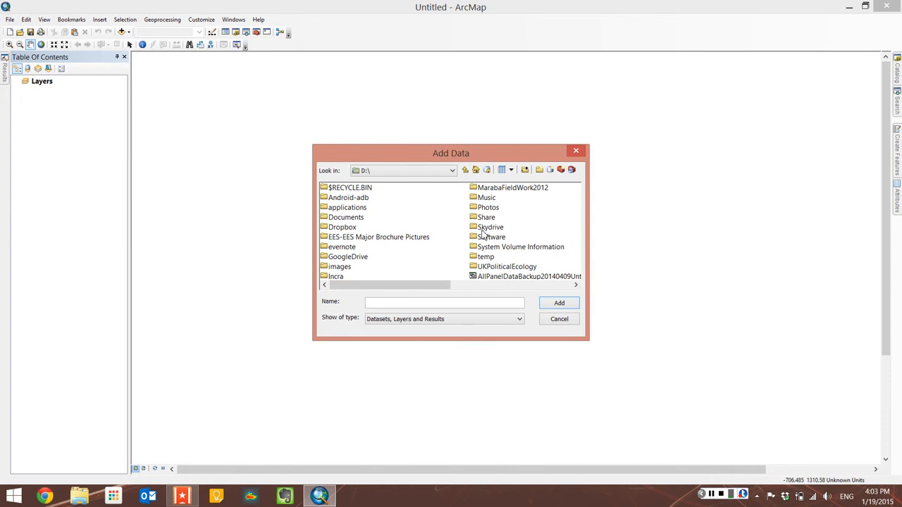
left_click(486, 257)
left_click(343, 228)
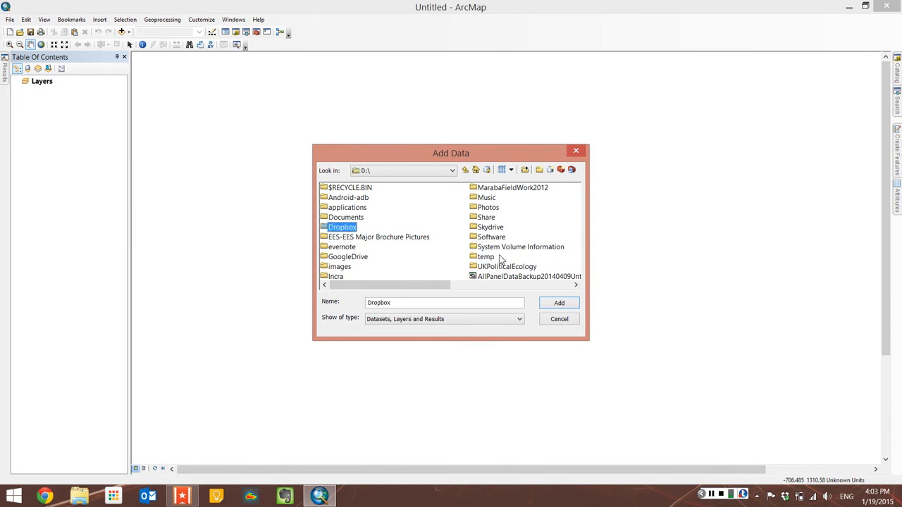
left_click(444, 174)
left_click(435, 193)
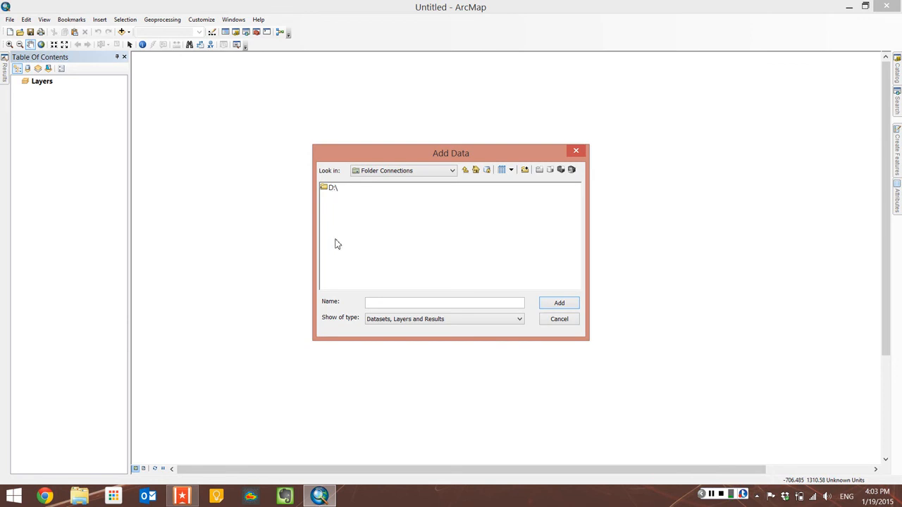
left_click(525, 171)
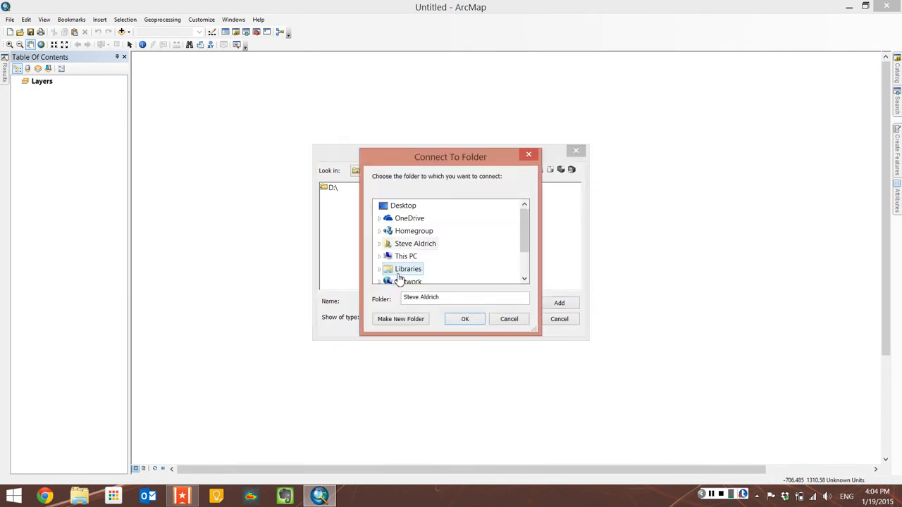
left_click(504, 319)
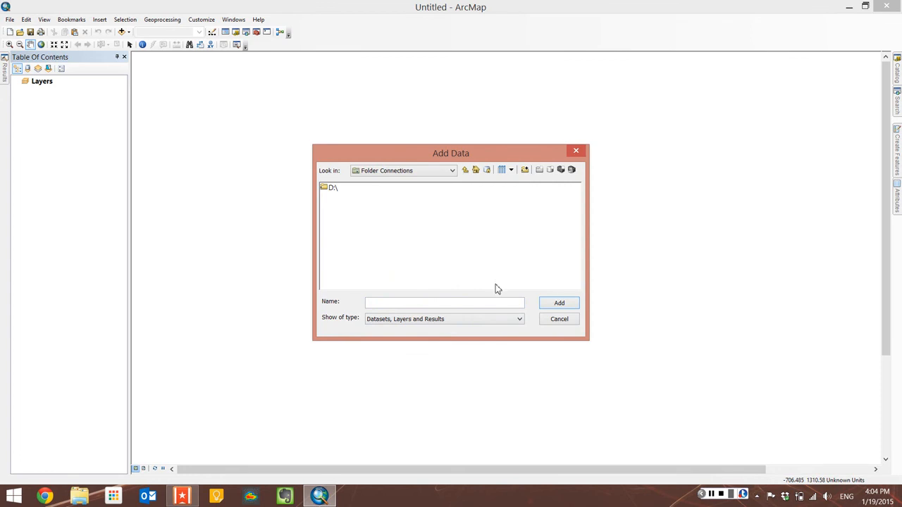
Step: Add Spring2013_FieldTripSampleResults.csv from D:\Dropbox\401-501\Week02-Activities to the map and open its attribute table
double_click(331, 188)
double_click(339, 228)
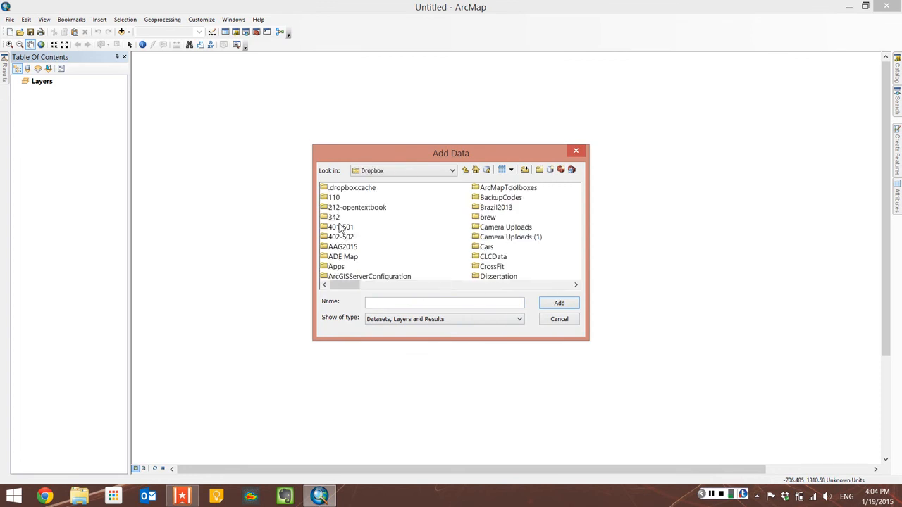
double_click(342, 227)
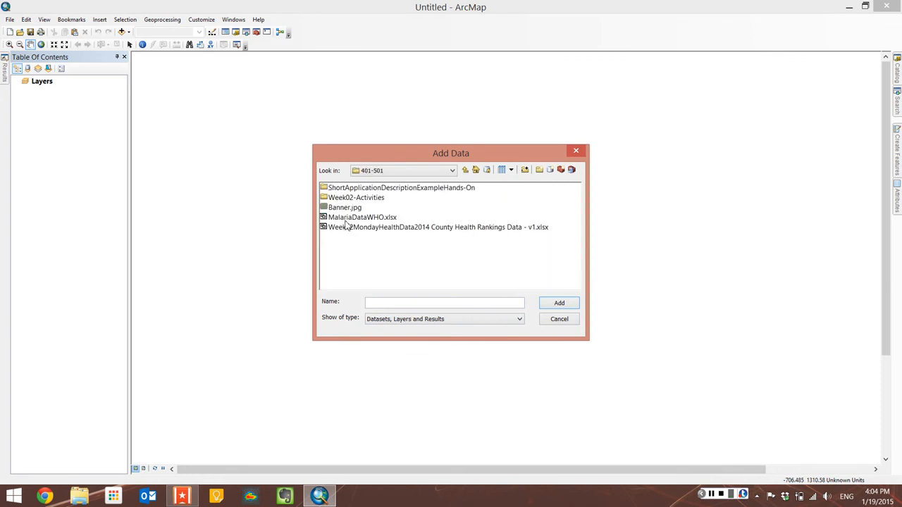
left_click(345, 219)
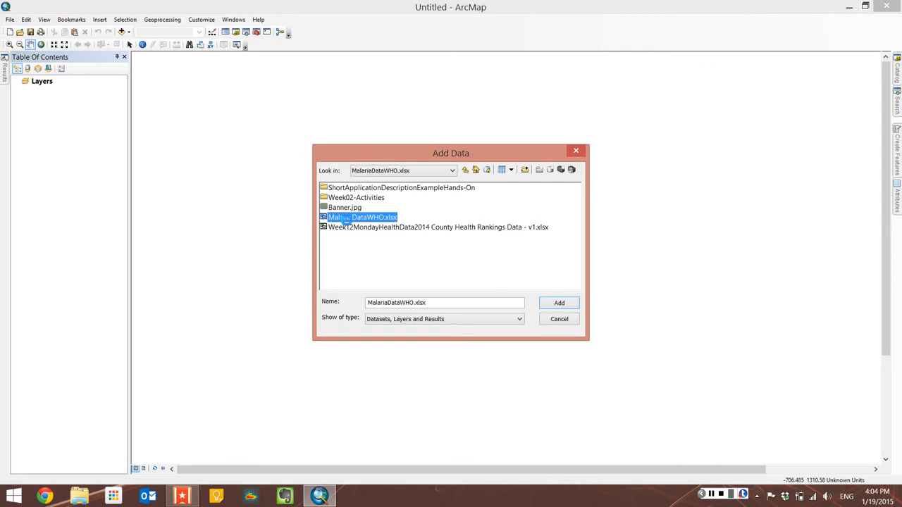
left_click(464, 170)
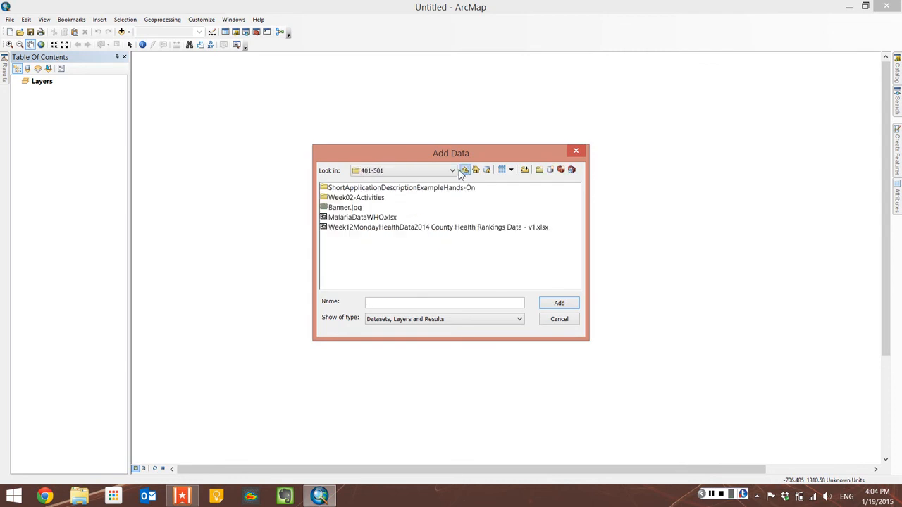
double_click(378, 201)
double_click(375, 209)
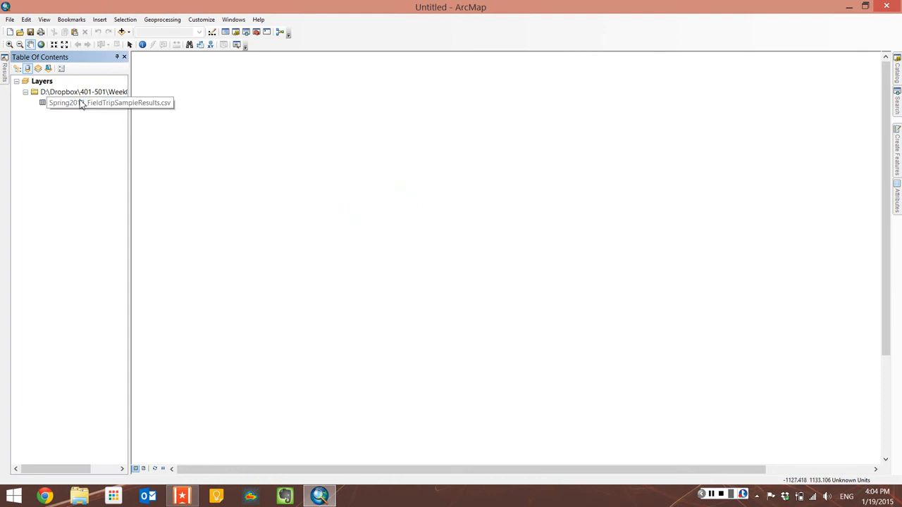
right_click(81, 103)
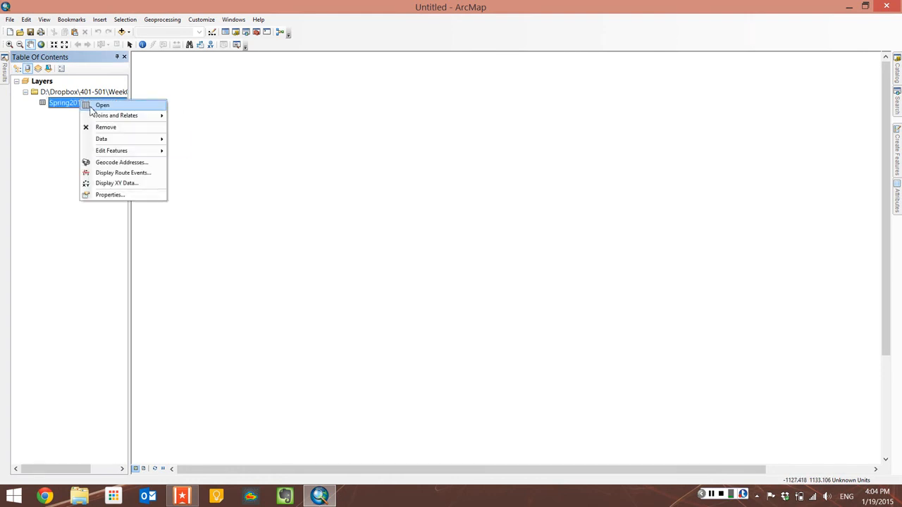
left_click(91, 108)
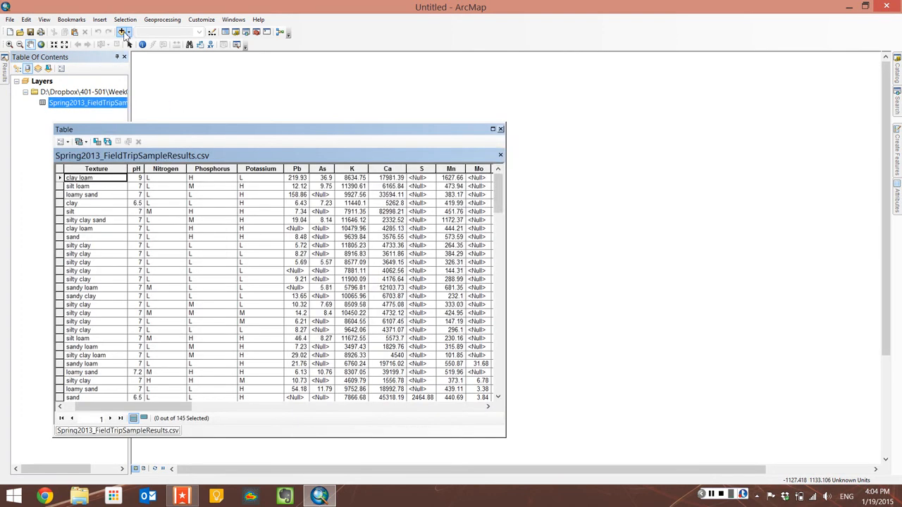
Step: Start adding data to the map and browse to the contents of the D:\ folder connection
left_click(123, 32)
left_click(451, 171)
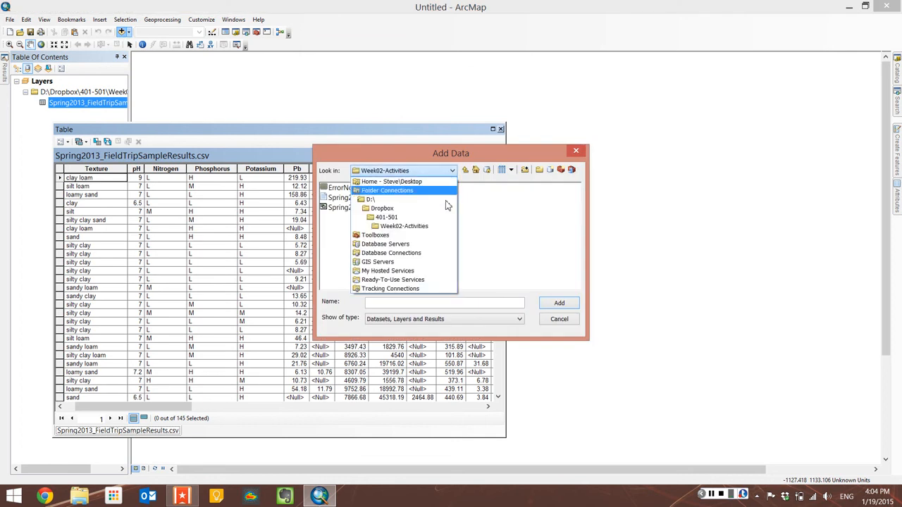
left_click(442, 201)
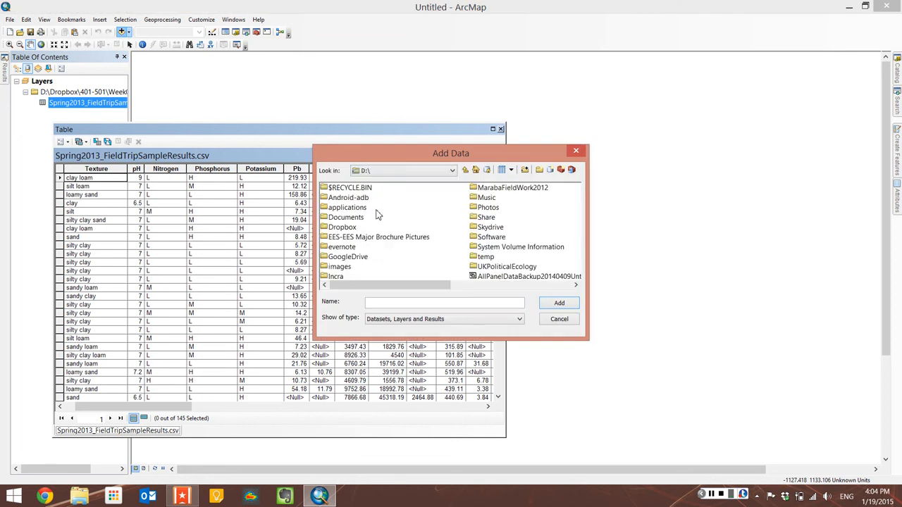
Step: Create a direct folder connection to D:\Dropbox\401-501 on the Data2 (D:) drive
left_click(525, 171)
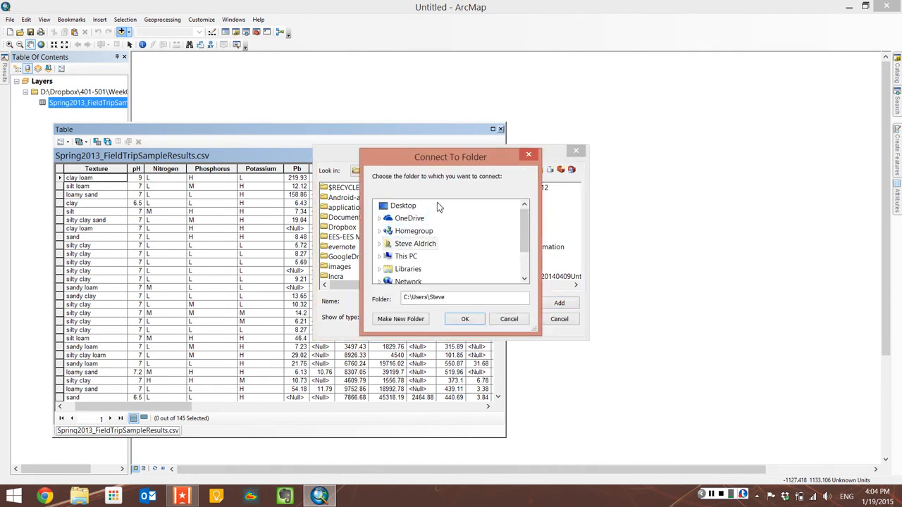
left_click(381, 257)
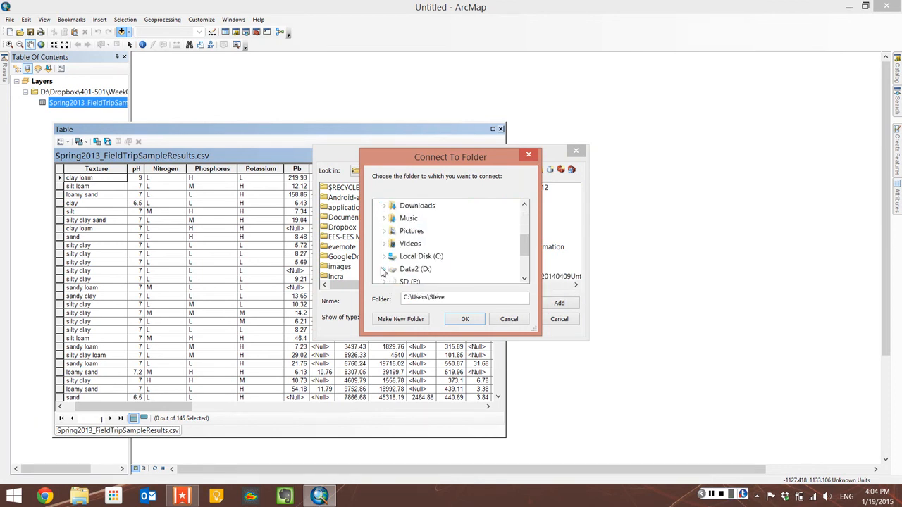
left_click(384, 269)
scroll(393, 255, "down", 1)
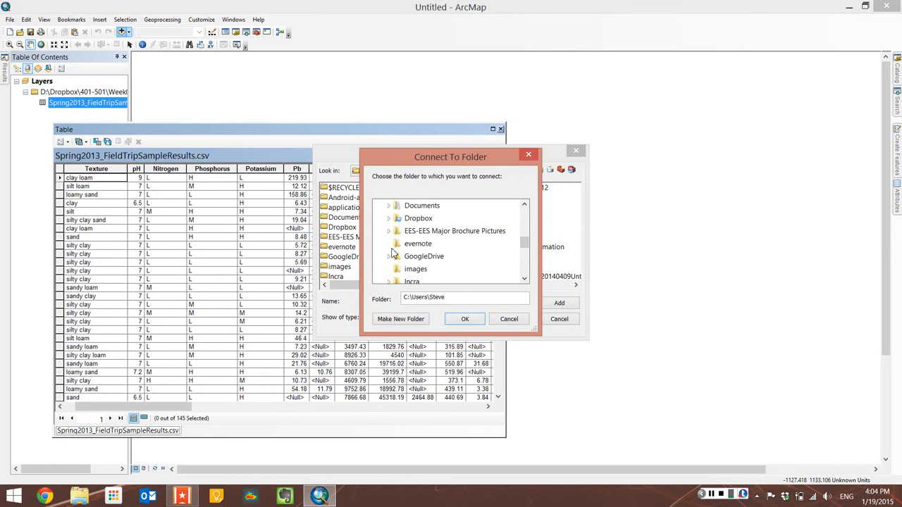
scroll(393, 255, "up", 1)
left_click(391, 257)
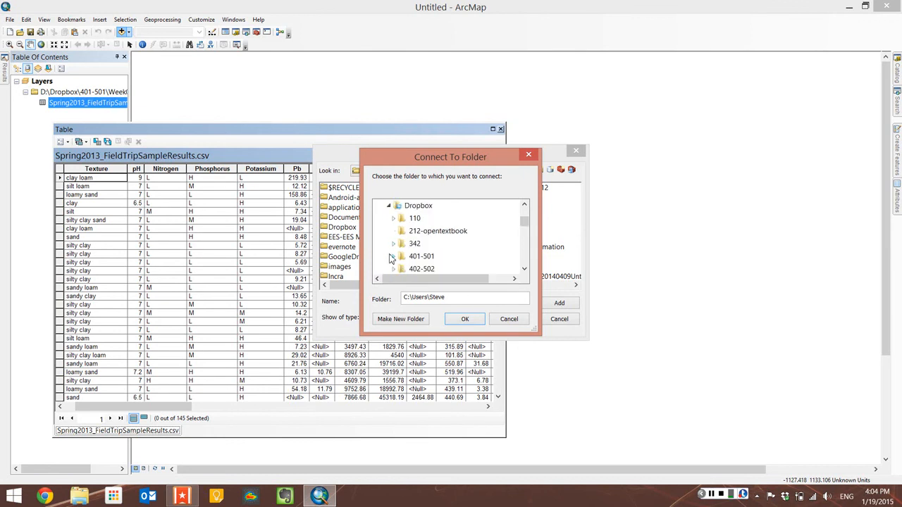
scroll(391, 258, "down", 1)
left_click(393, 218)
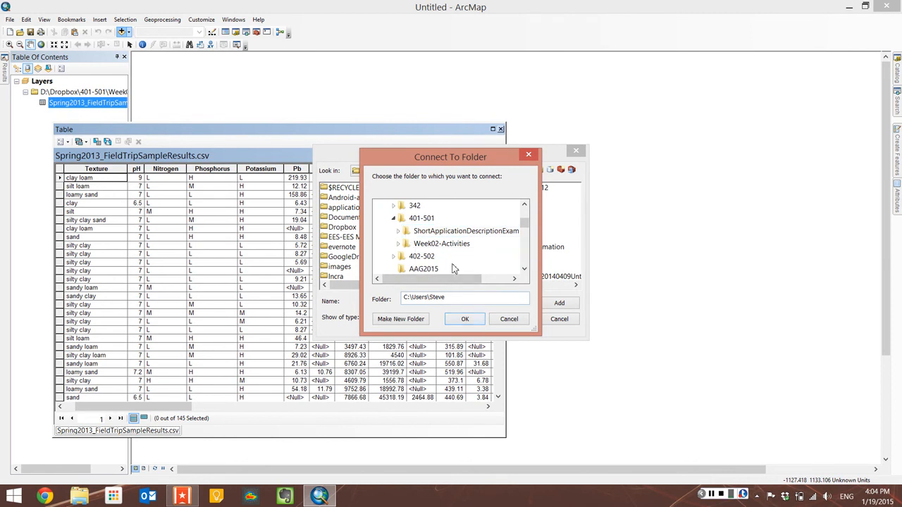
left_click(417, 219)
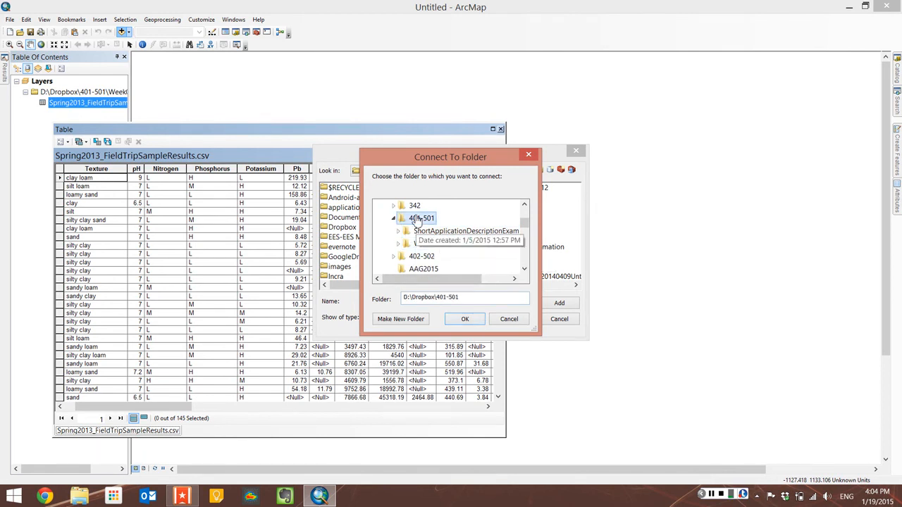
left_click(465, 318)
Step: Compare the contents of the D:\ and D:\Dropbox\401-501 folder connections and close the Add Data dialog without adding anything
left_click(407, 171)
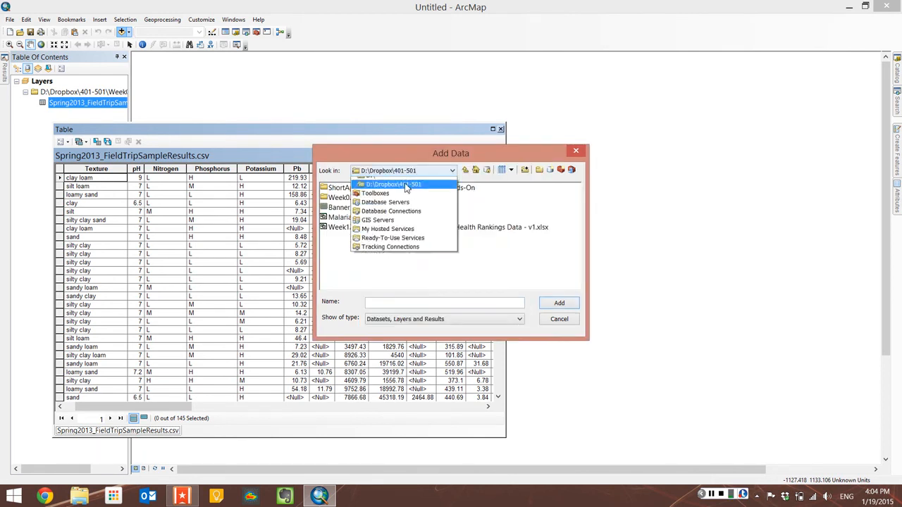
left_click(404, 201)
left_click(407, 172)
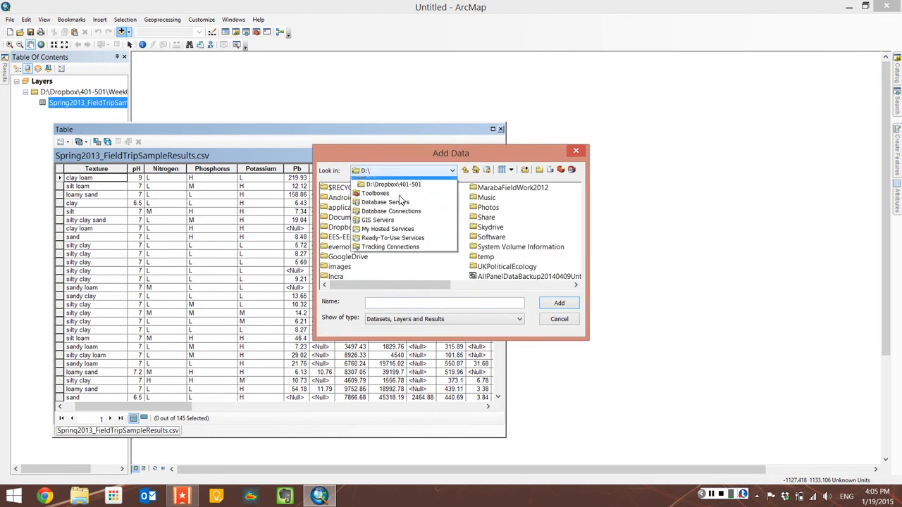
left_click(402, 192)
double_click(389, 197)
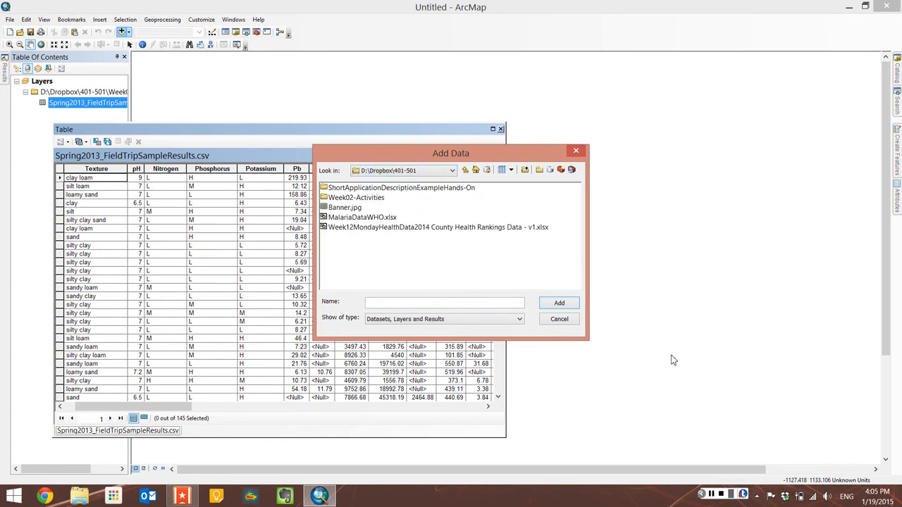
left_click(558, 319)
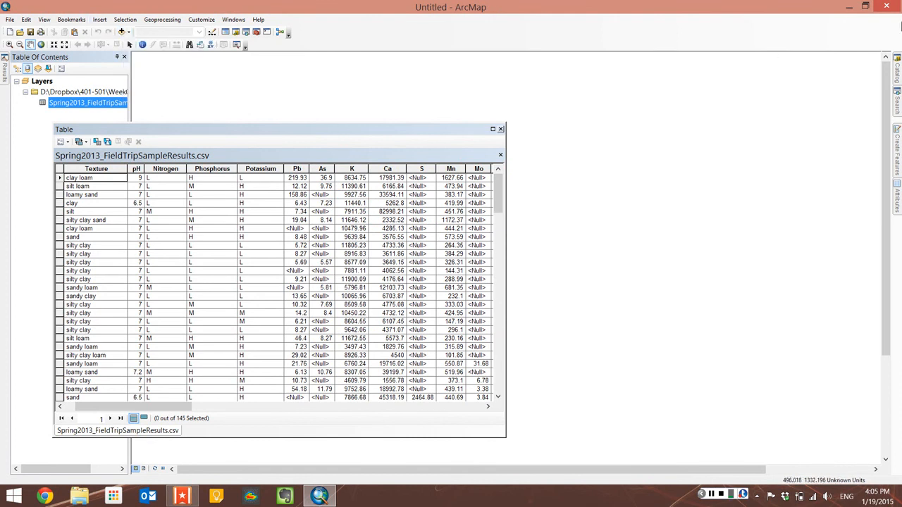
Step: Show the folder connections in the Catalog window
left_click(897, 70)
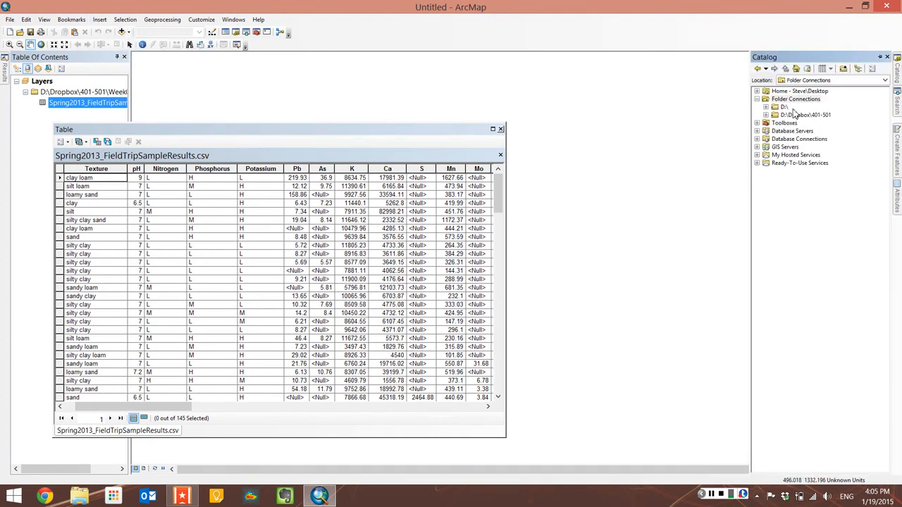